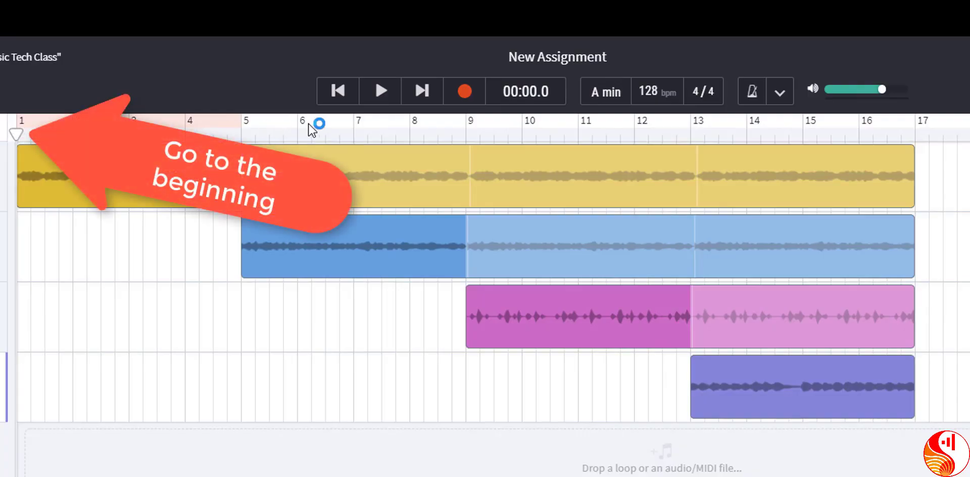
Step: Skip to the end of the song, return to the beginning and play the opening bars briefly
click(422, 91)
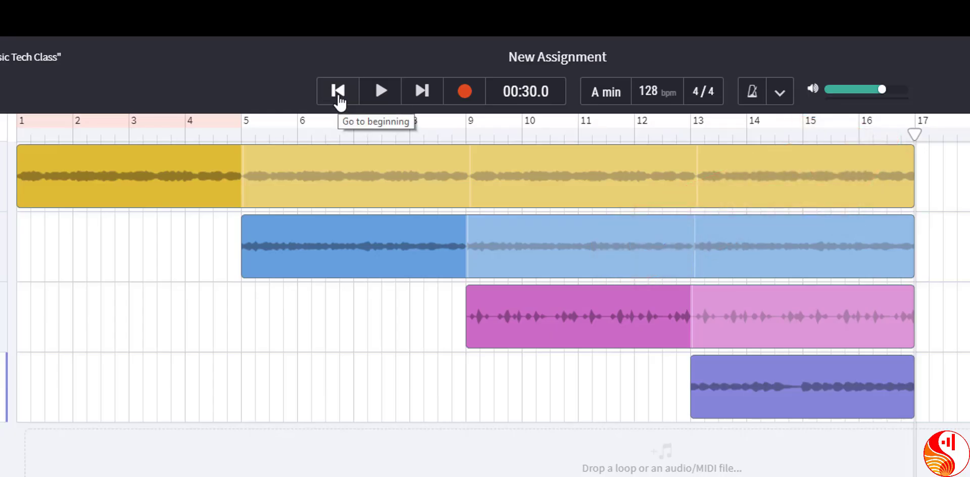
click(338, 96)
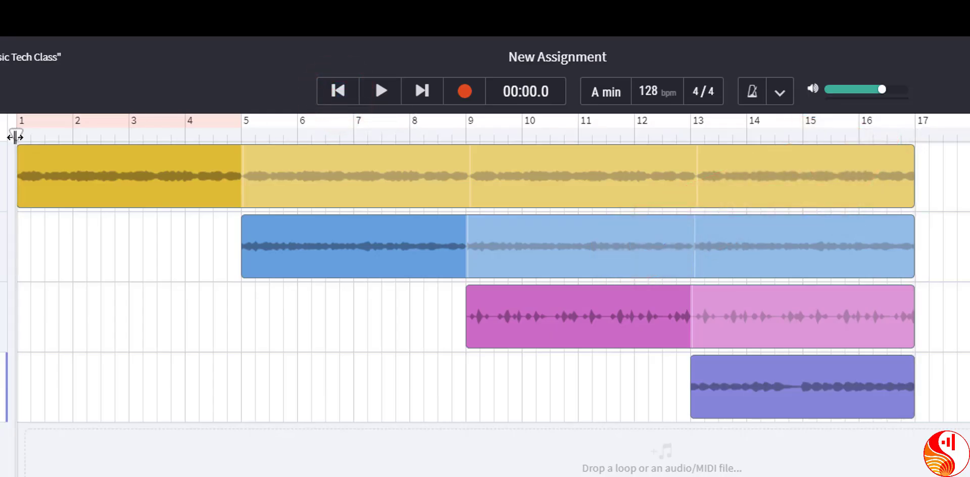
click(381, 92)
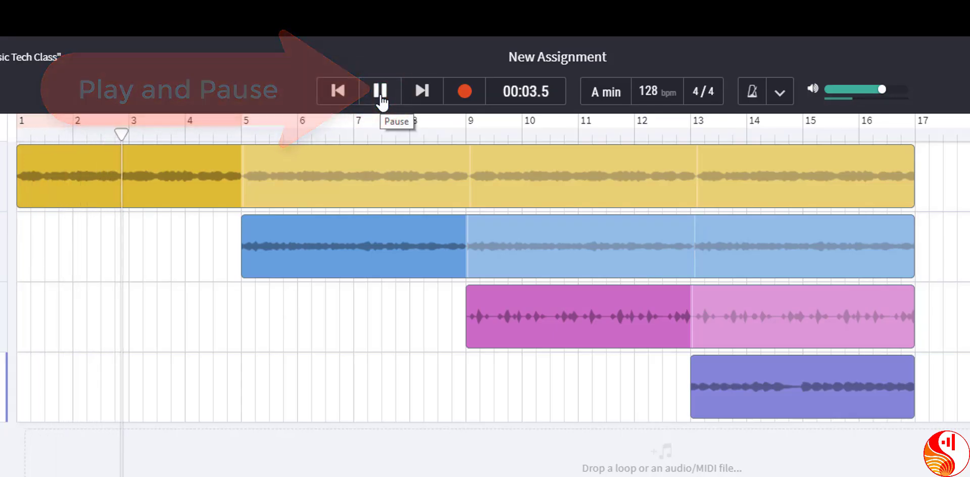
click(381, 99)
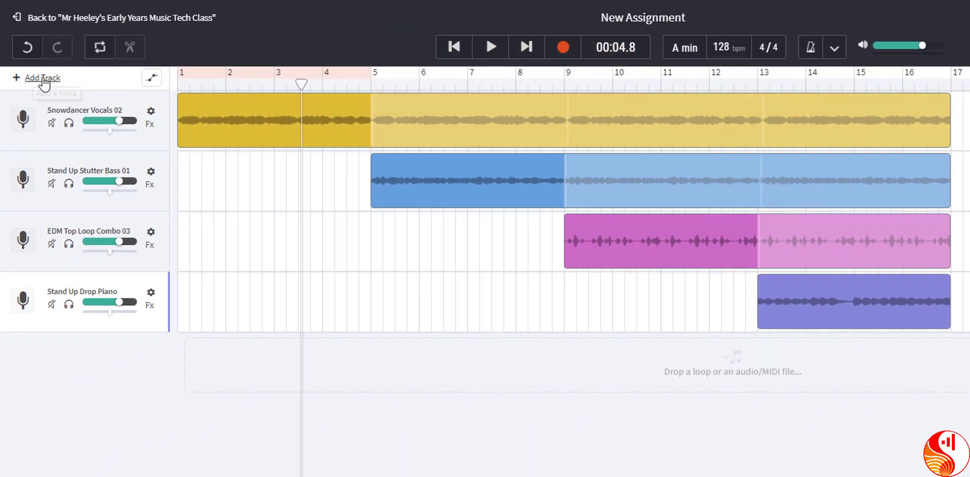
Step: Add a Voice/Mic track and record a vocal clip of about four bars from the beginning of the song
click(43, 78)
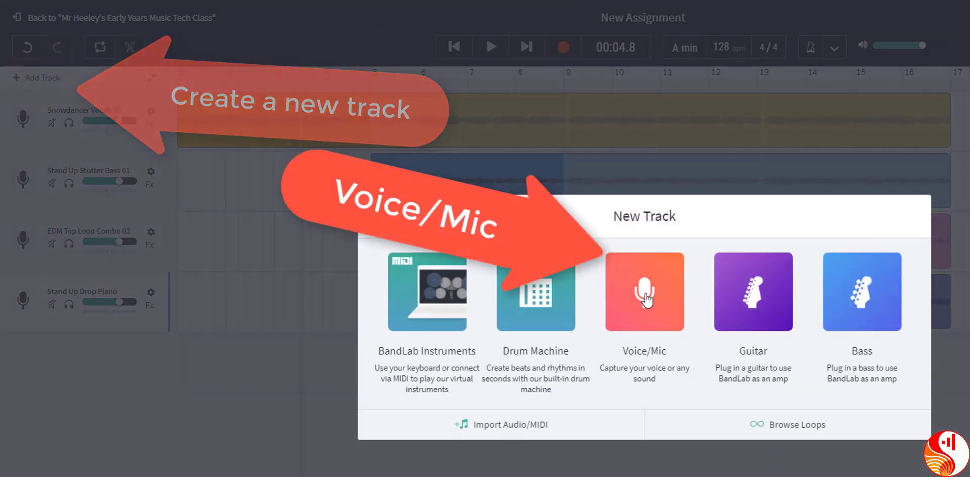
click(649, 290)
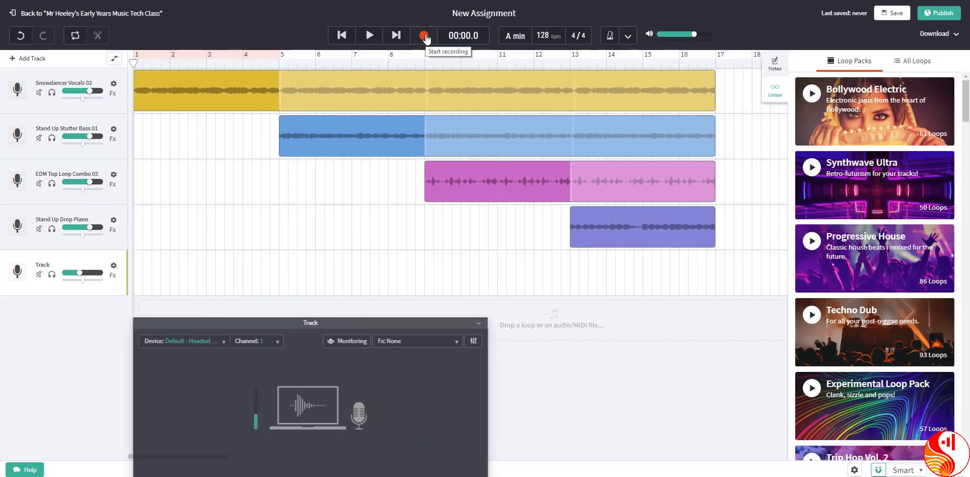
click(425, 36)
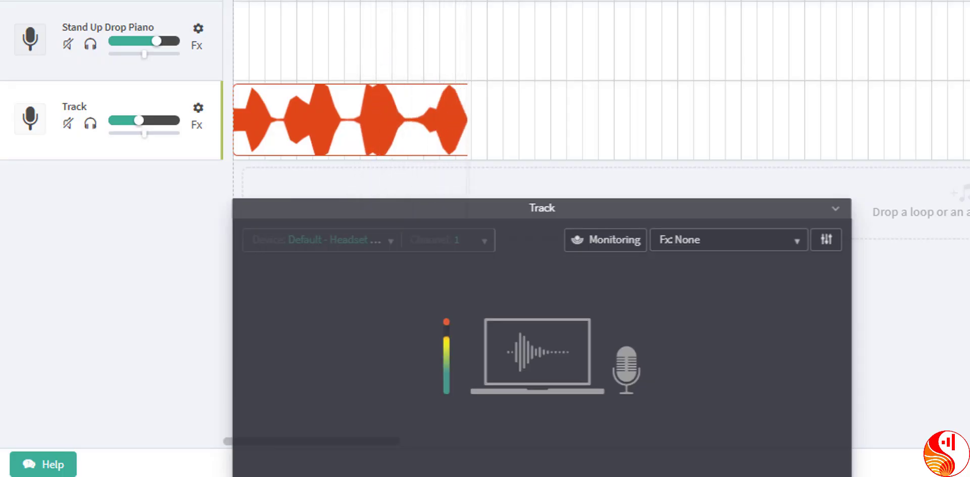
key(space)
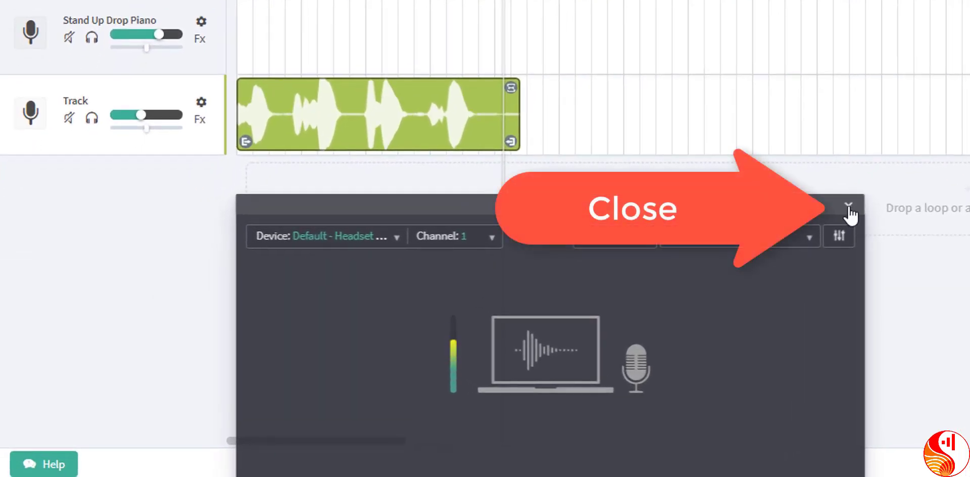
click(848, 206)
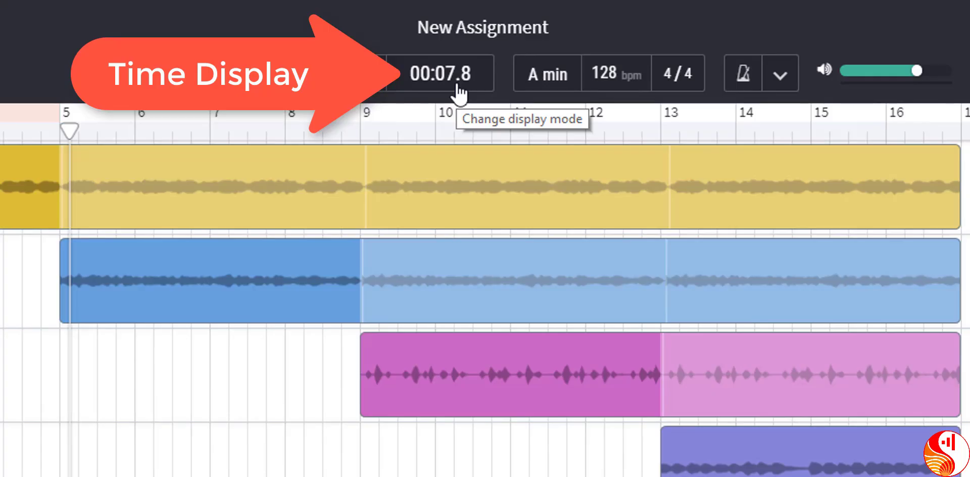
Step: Check the time display's mode options and play the first four bars from the beginning in minutes and seconds
click(468, 79)
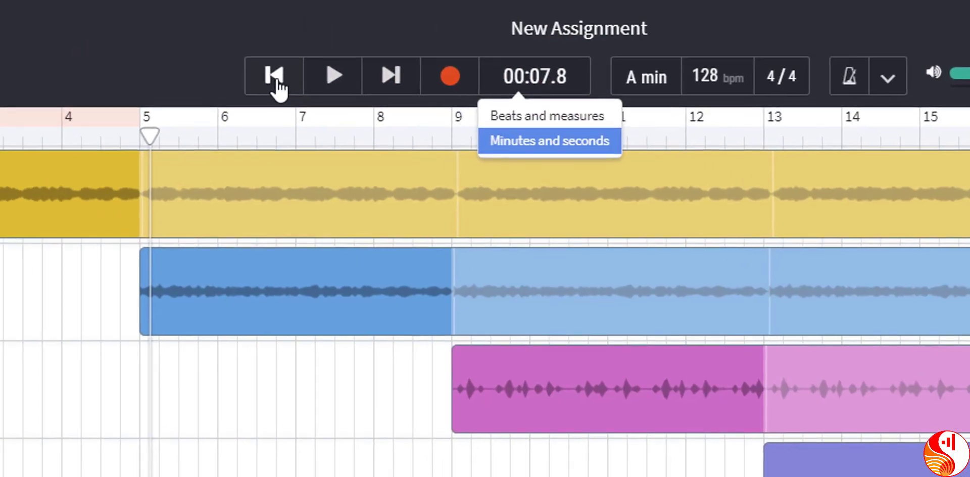
click(189, 72)
click(246, 73)
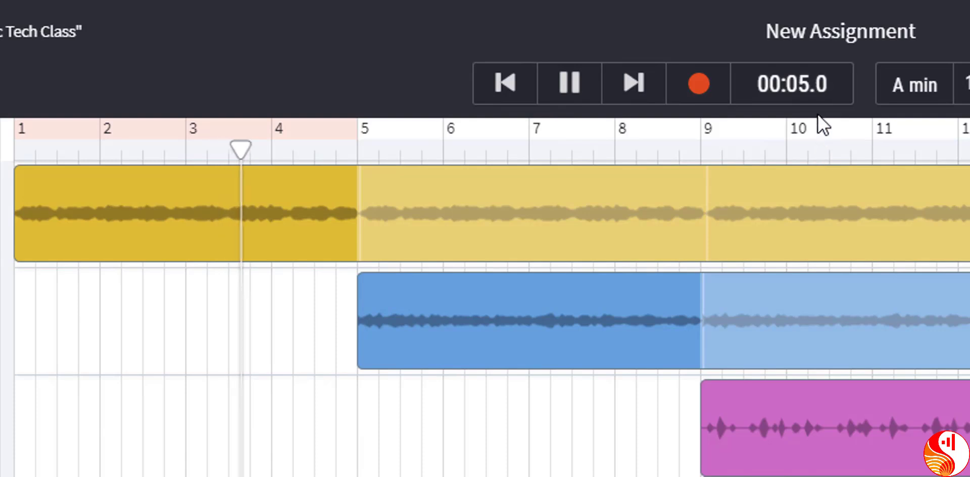
click(572, 94)
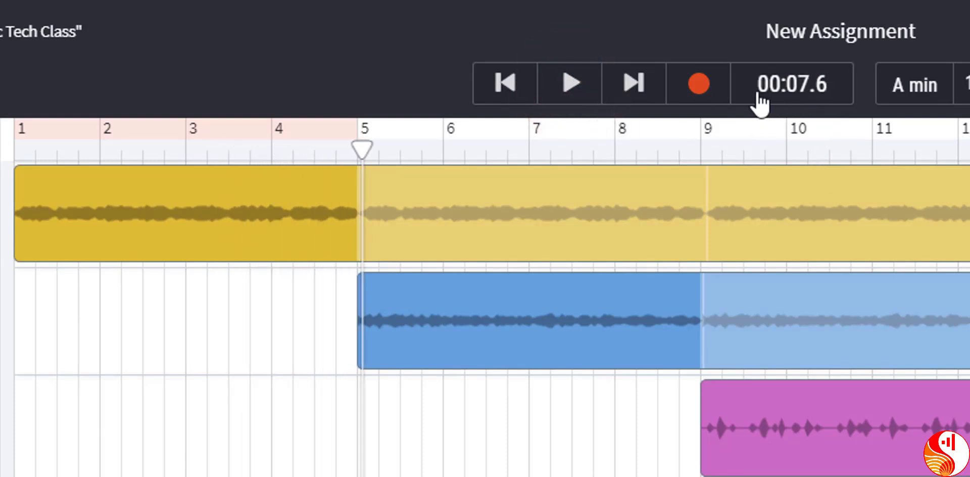
Step: Switch the time display to Beats and measures and play the song from the beginning
click(840, 91)
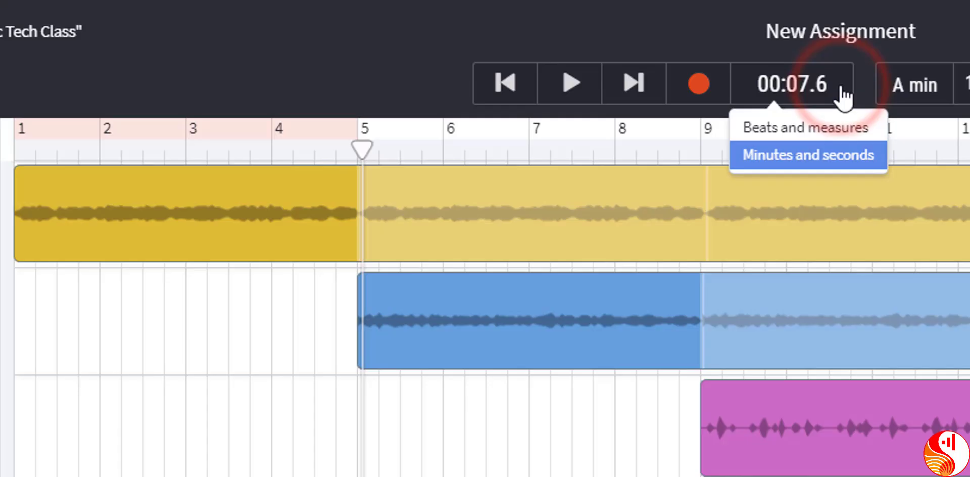
click(835, 128)
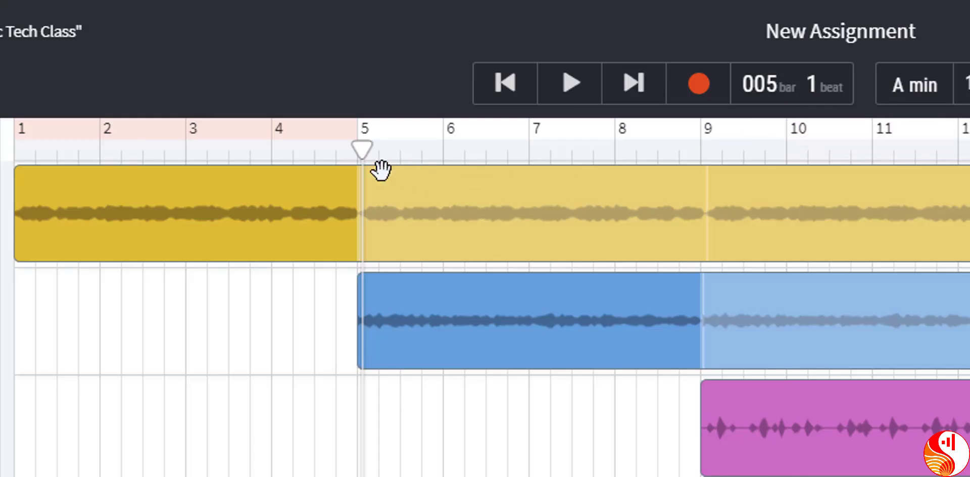
click(507, 83)
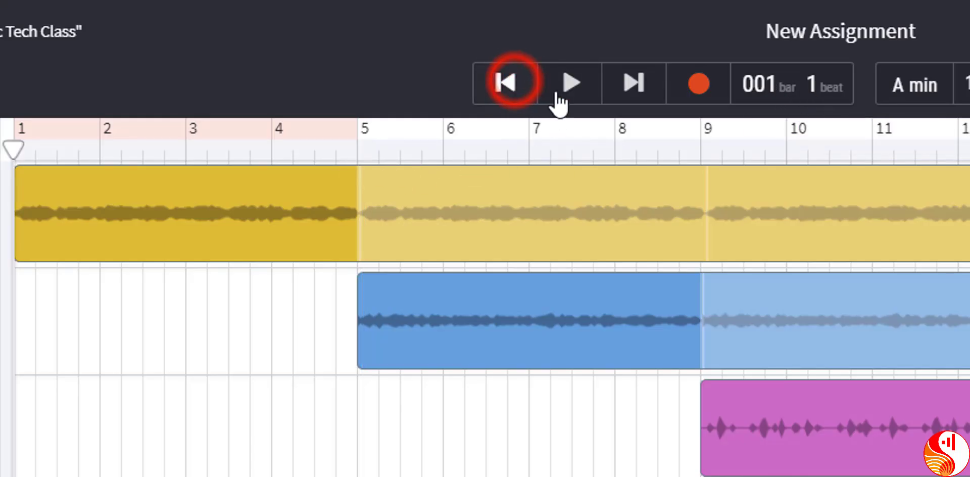
click(572, 96)
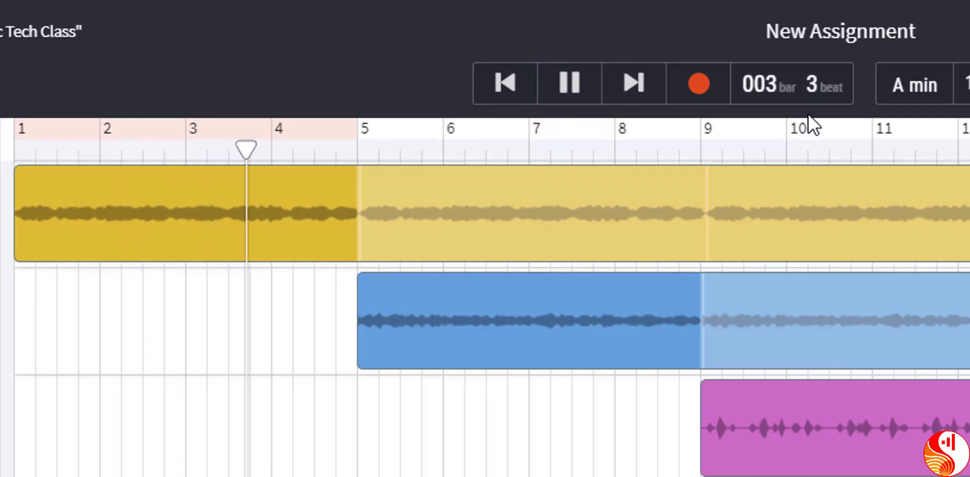
click(567, 85)
mouse_move(825, 93)
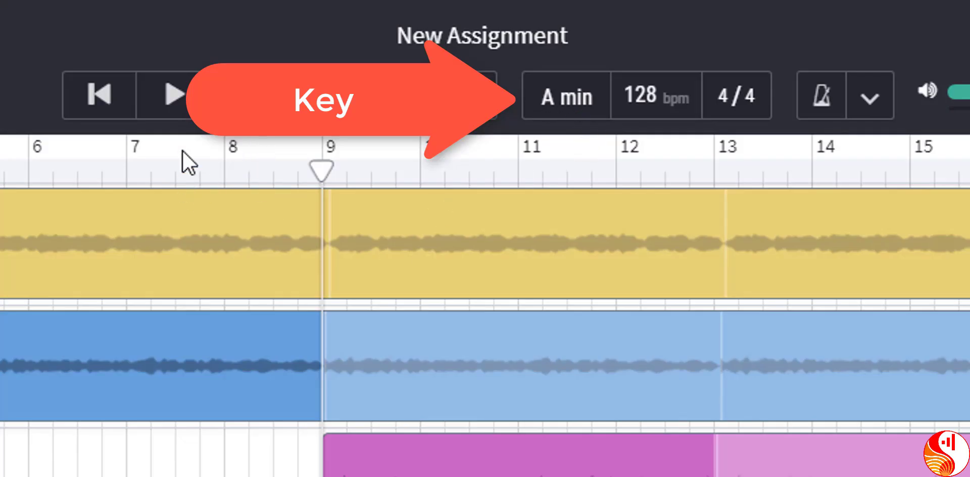
Step: Play the song from bar 9 and change its key to D minor, adjusting the existing regions
click(178, 100)
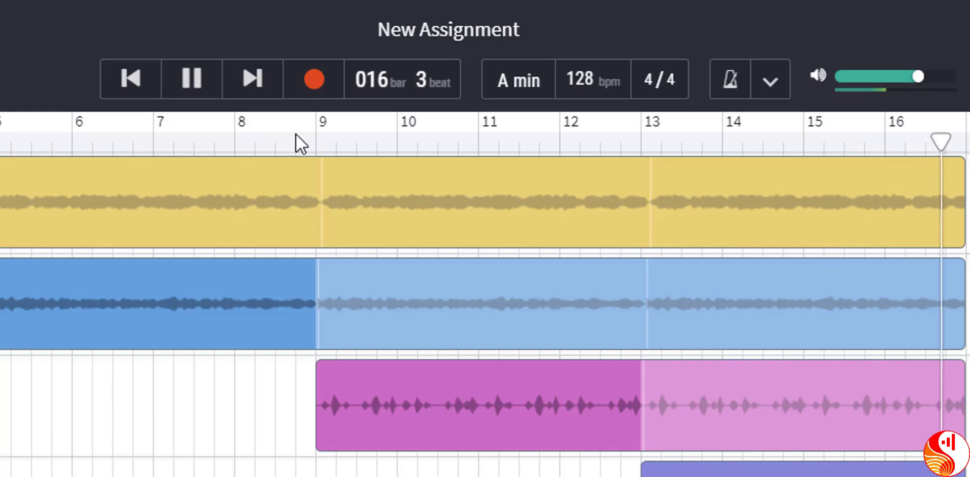
click(505, 81)
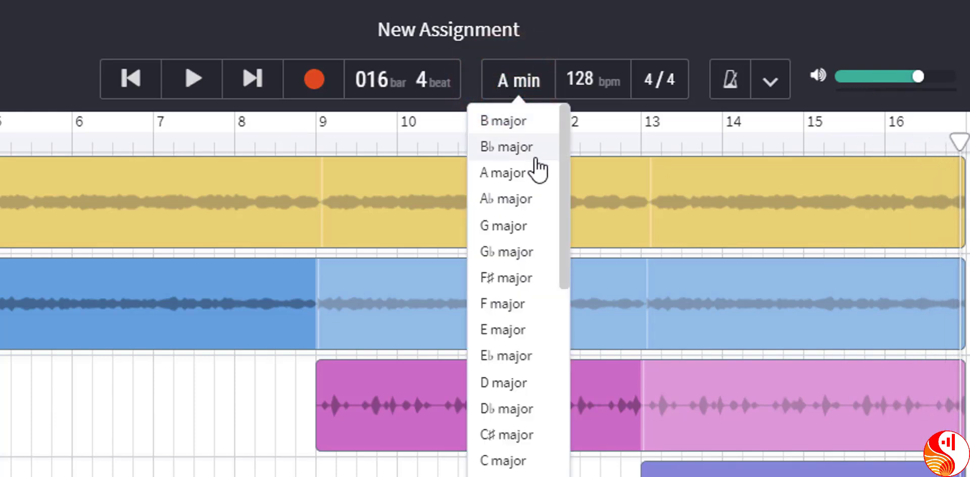
drag(565, 205, 566, 359)
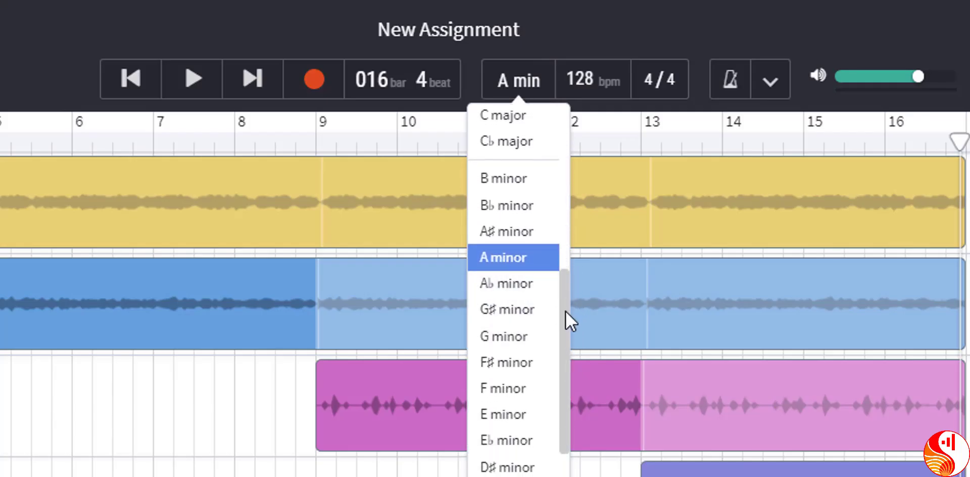
drag(562, 307, 571, 357)
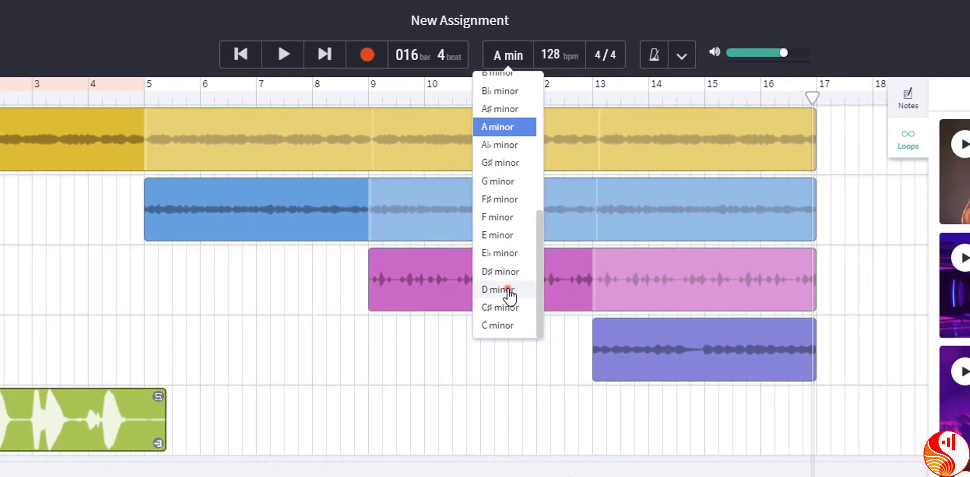
click(505, 420)
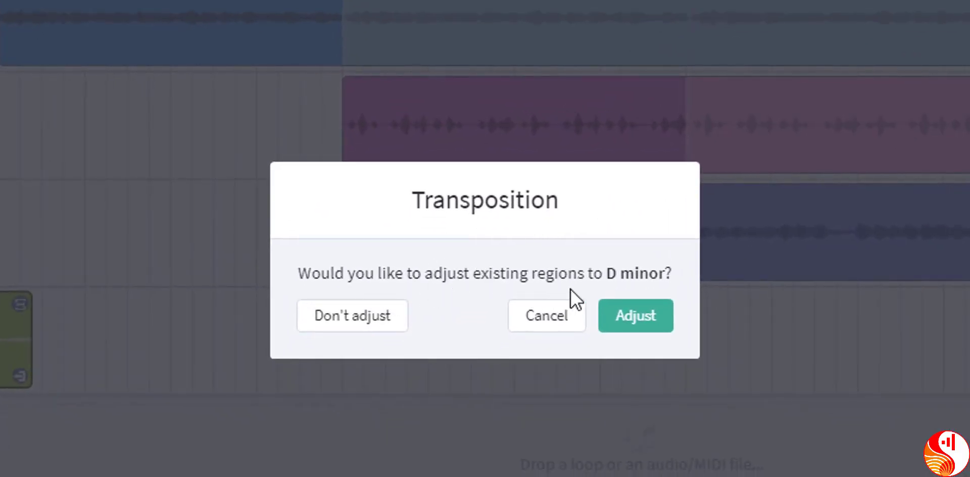
click(648, 317)
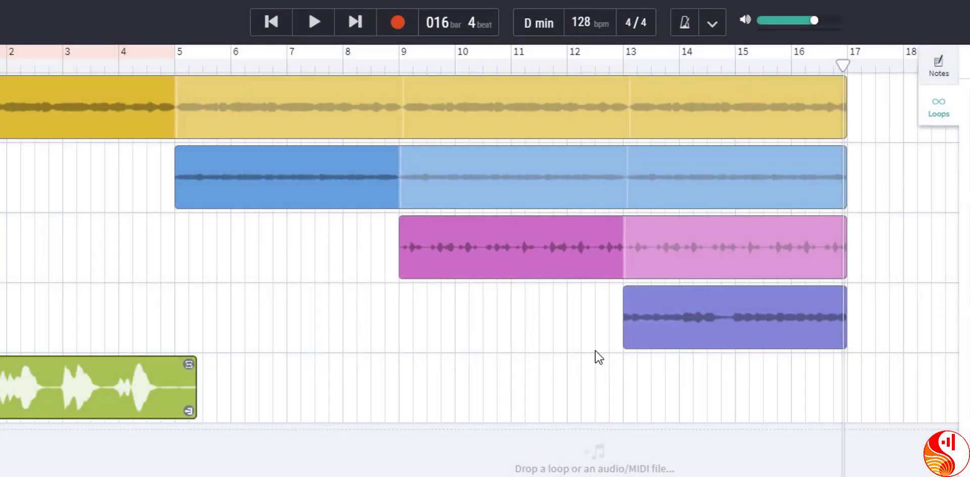
Step: Listen to the song in D minor from bar 9 to the end
click(399, 65)
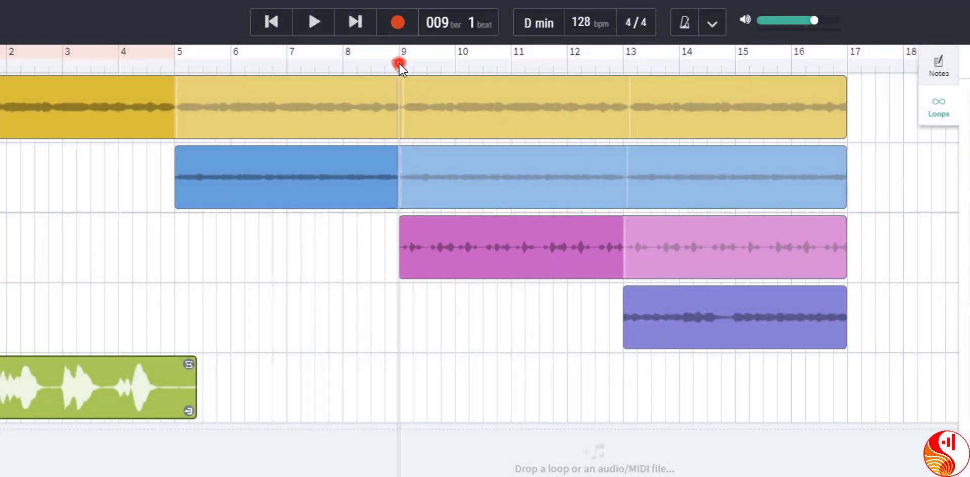
click(314, 21)
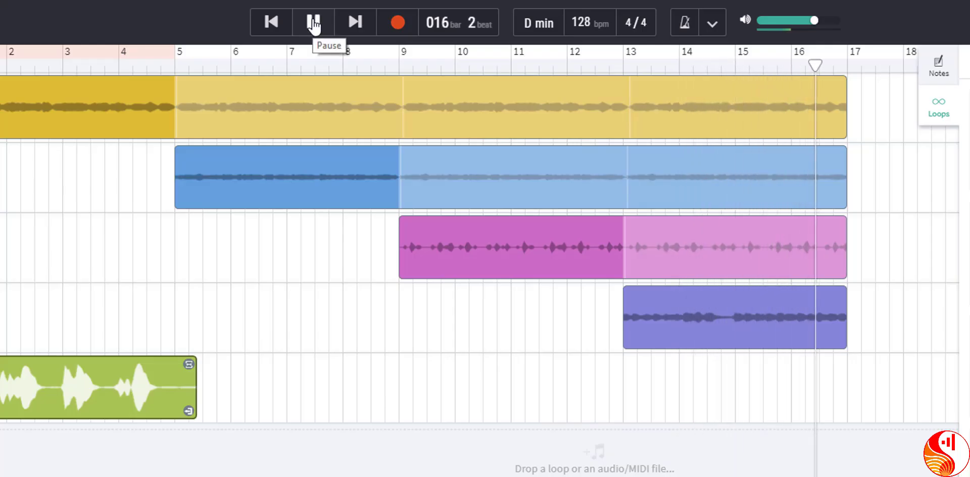
click(314, 23)
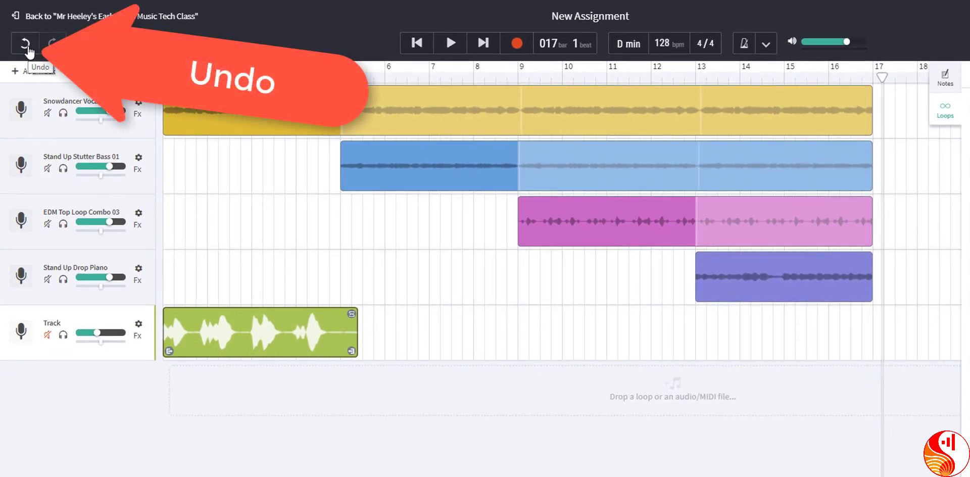
Step: Undo the key change and play the song in its original key from bar 9
click(26, 46)
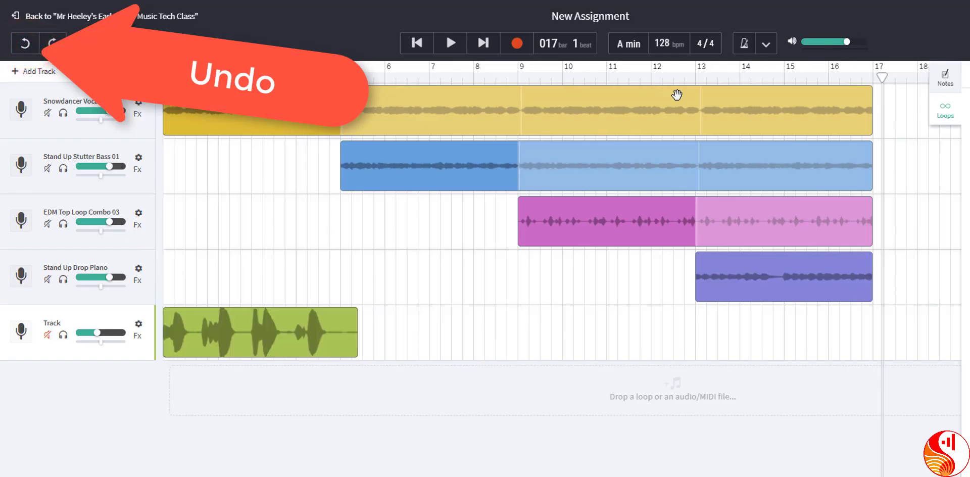
click(523, 79)
click(451, 43)
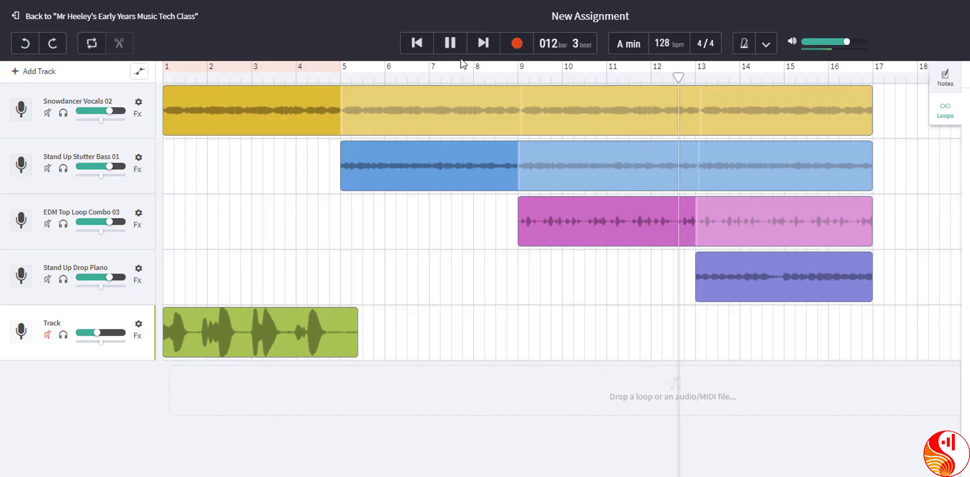
click(450, 46)
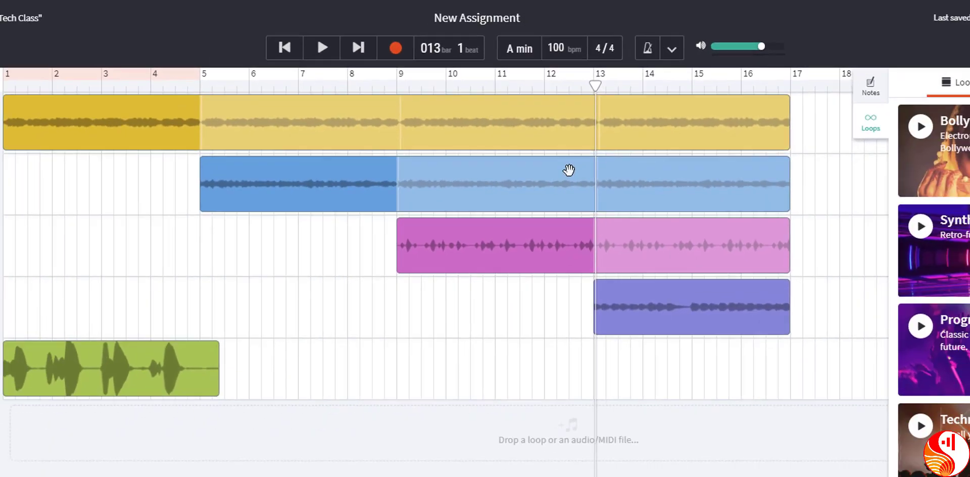
Step: Set the tempo to 100 bpm and listen to the song from bar 9
key(Return)
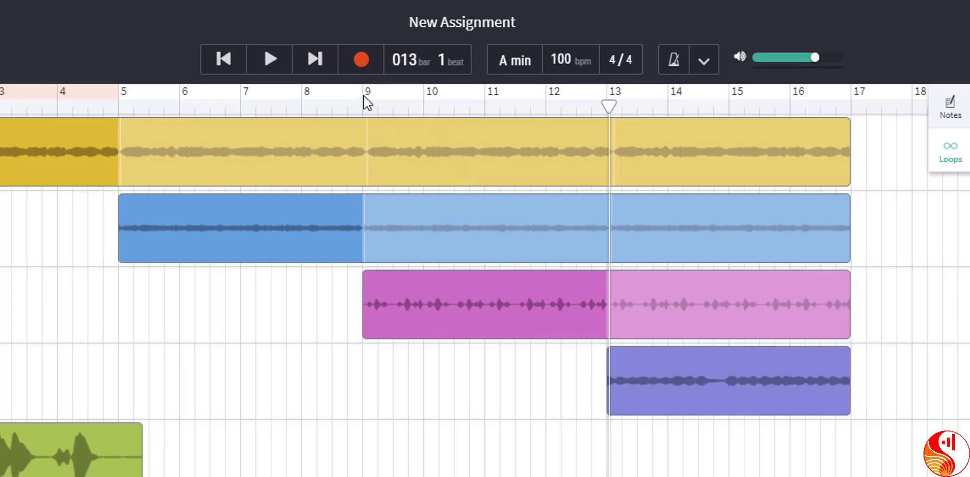
click(270, 61)
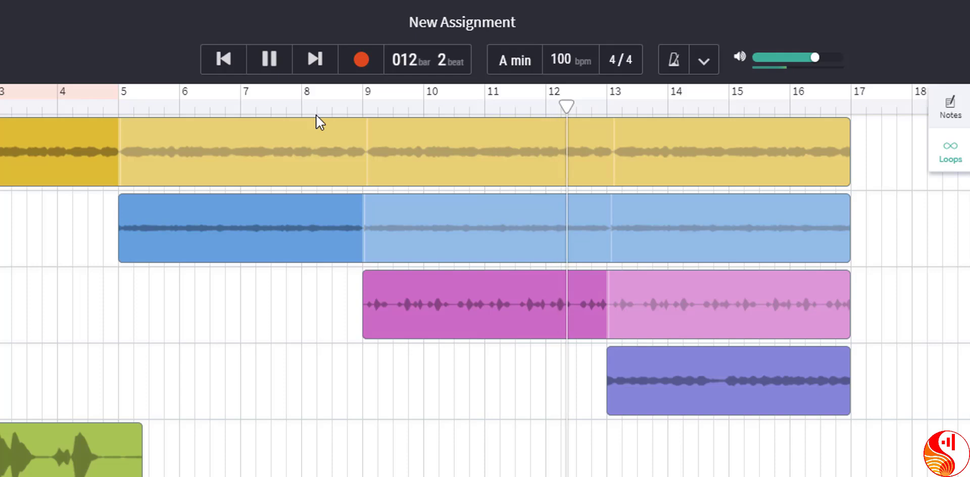
click(273, 60)
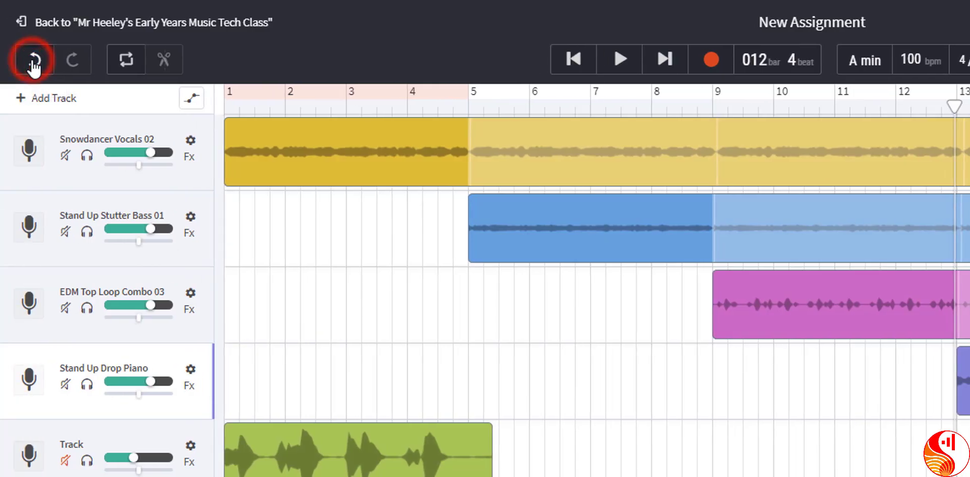
Step: Undo the tempo change and play the song briefly at its original speed from bar 9
click(34, 61)
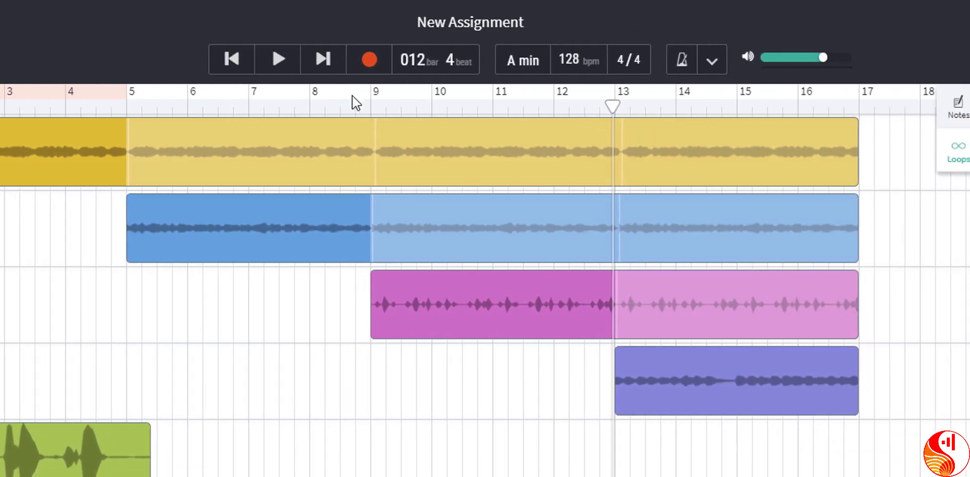
click(372, 104)
click(281, 61)
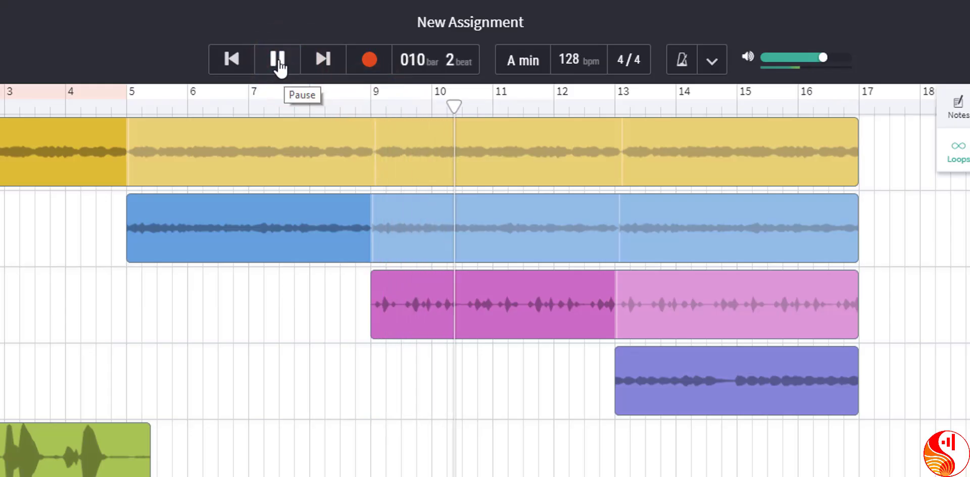
click(281, 61)
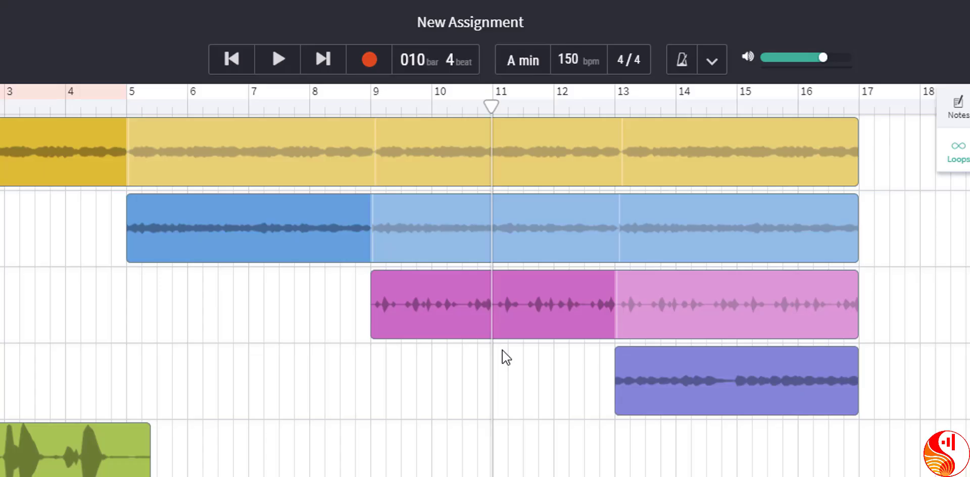
Step: Try the song at a tempo of 150 bpm and undo the tempo change
key(Return)
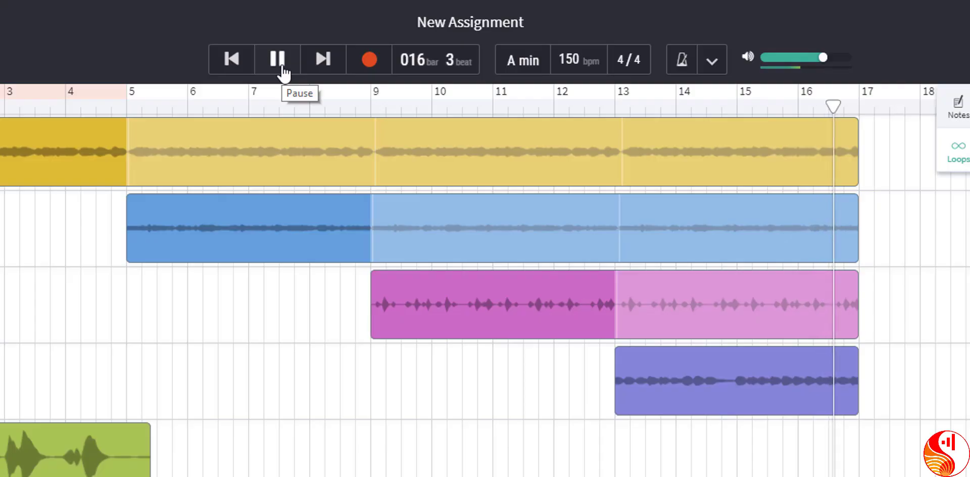
click(281, 63)
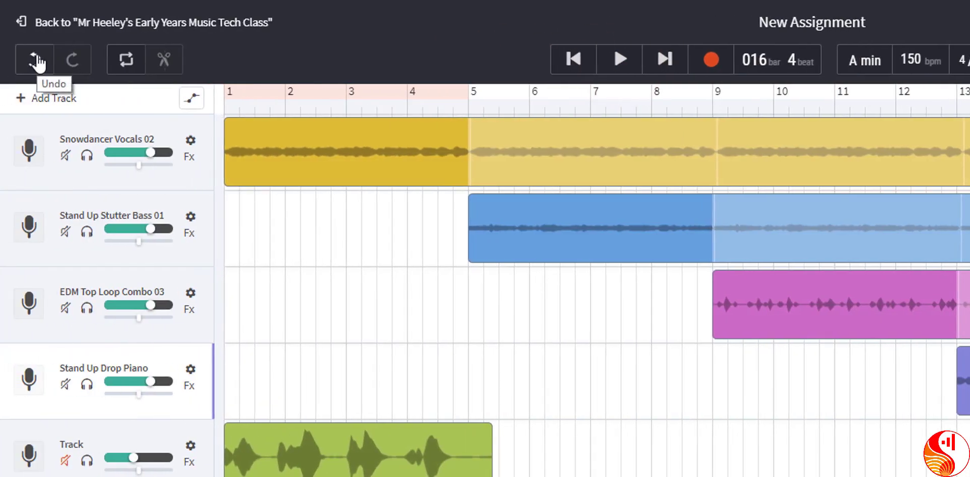
click(35, 60)
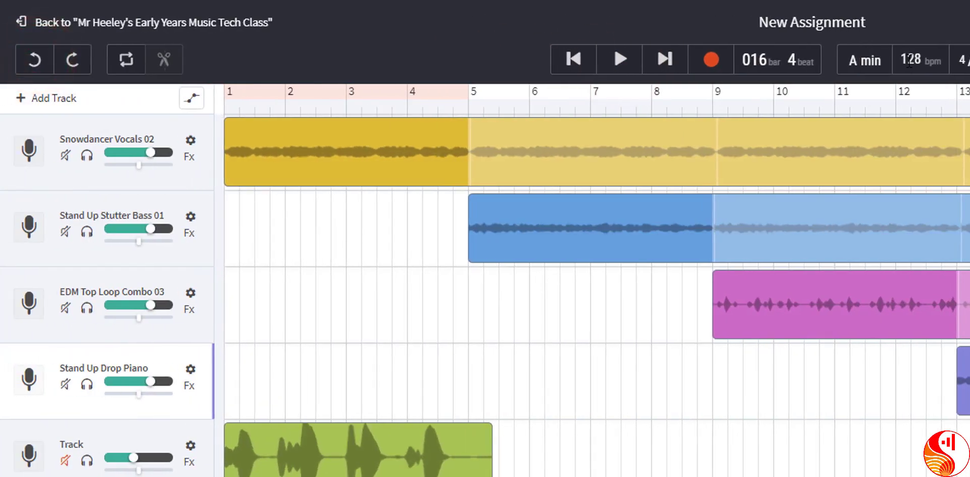